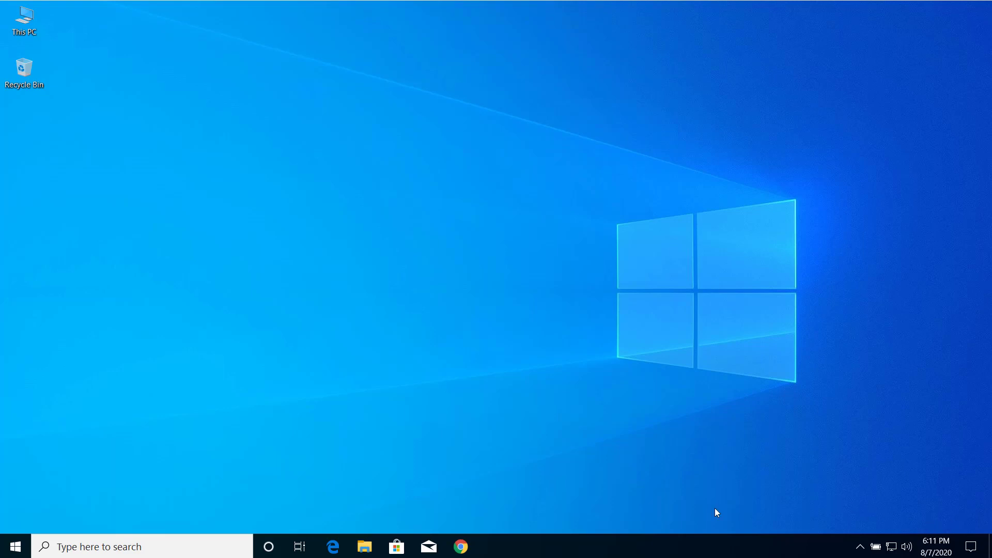
Launch Task Manager from the taskbar and show its Details tab, scrolled down the process list
{"action": "right_click", "coordinate": [536, 541]}
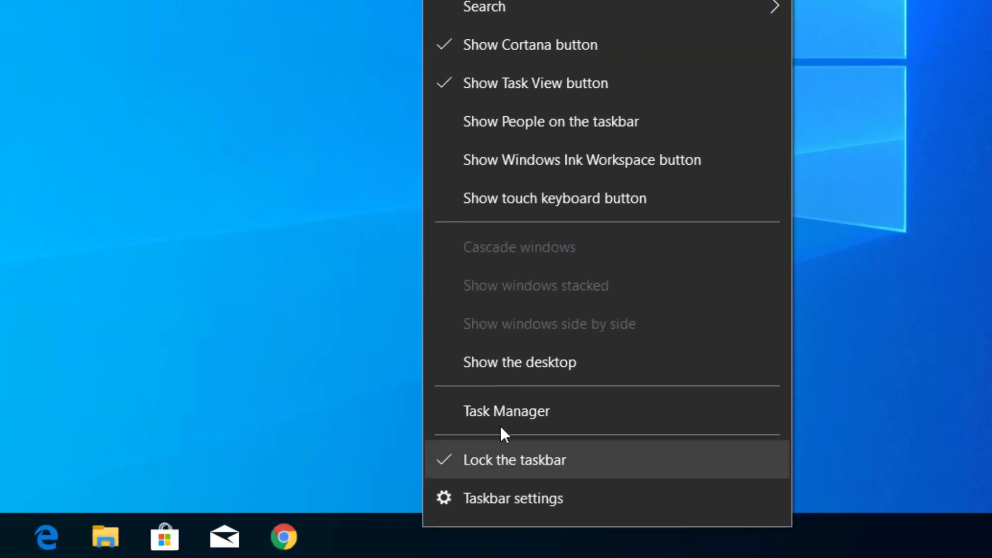
{"action": "left_click", "coordinate": [463, 392]}
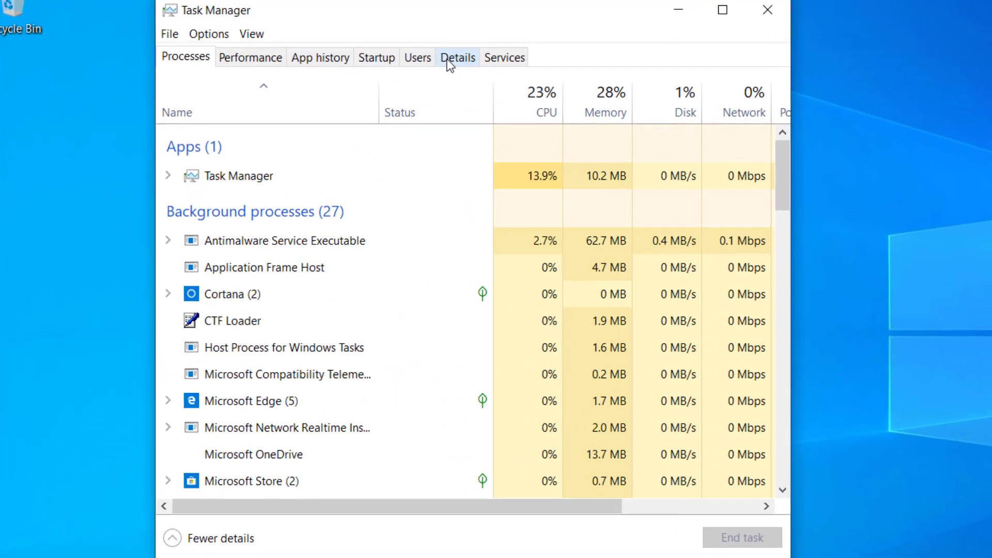
{"action": "left_click", "coordinate": [450, 59]}
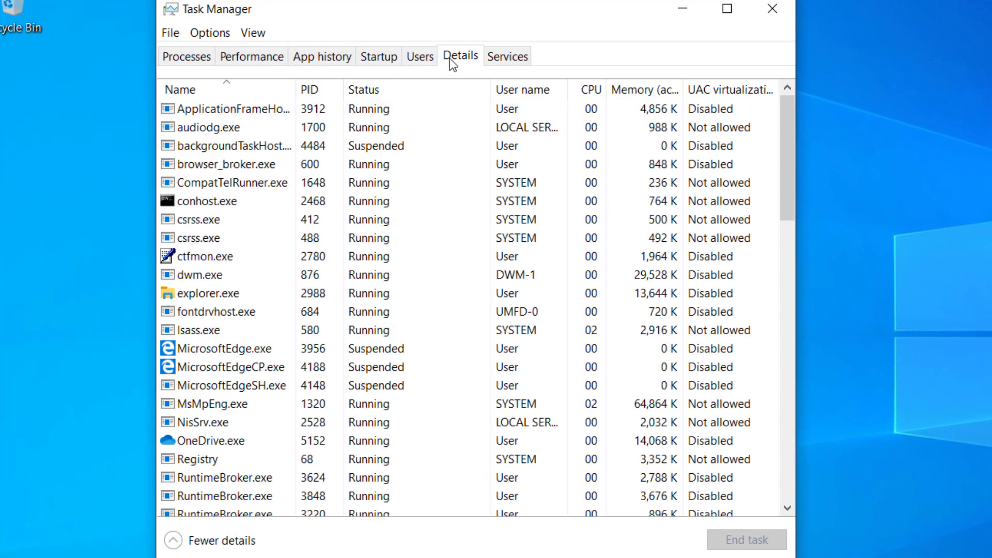
{"action": "scroll", "coordinate": [210, 265], "scroll_direction": "down", "scroll_amount": 3}
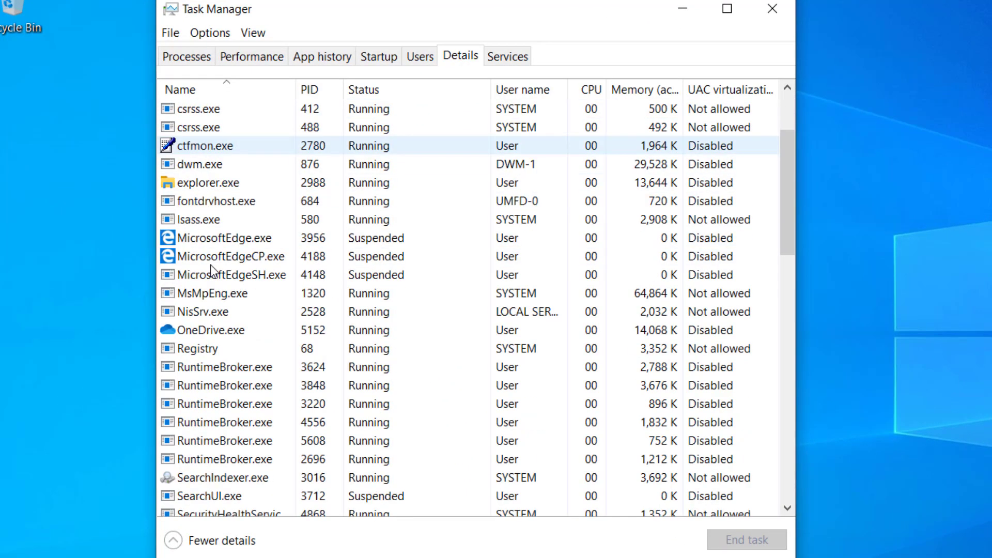
{"action": "scroll", "coordinate": [209, 264], "scroll_direction": "down", "scroll_amount": 4}
Select svchost.exe processes 704, 788, 1040 and 5572 in turn
{"action": "left_click", "coordinate": [215, 348]}
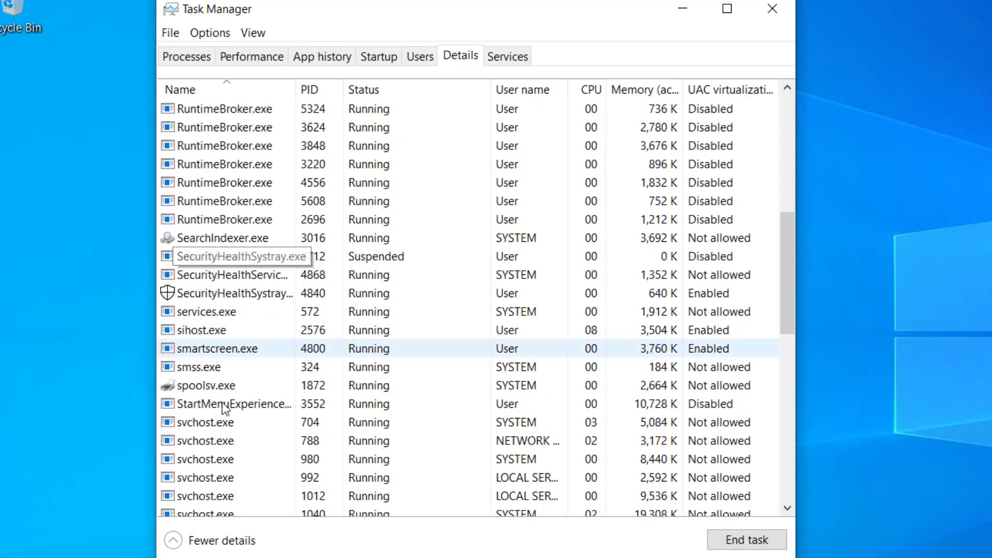
{"action": "left_click", "coordinate": [212, 422]}
{"action": "scroll", "coordinate": [212, 424], "scroll_direction": "down", "scroll_amount": 2}
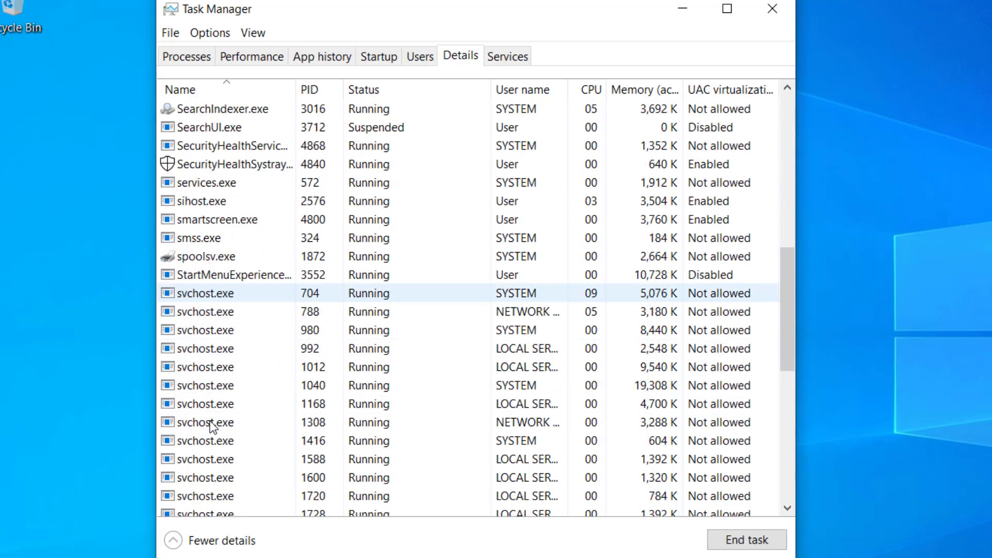
{"action": "left_click", "coordinate": [203, 312]}
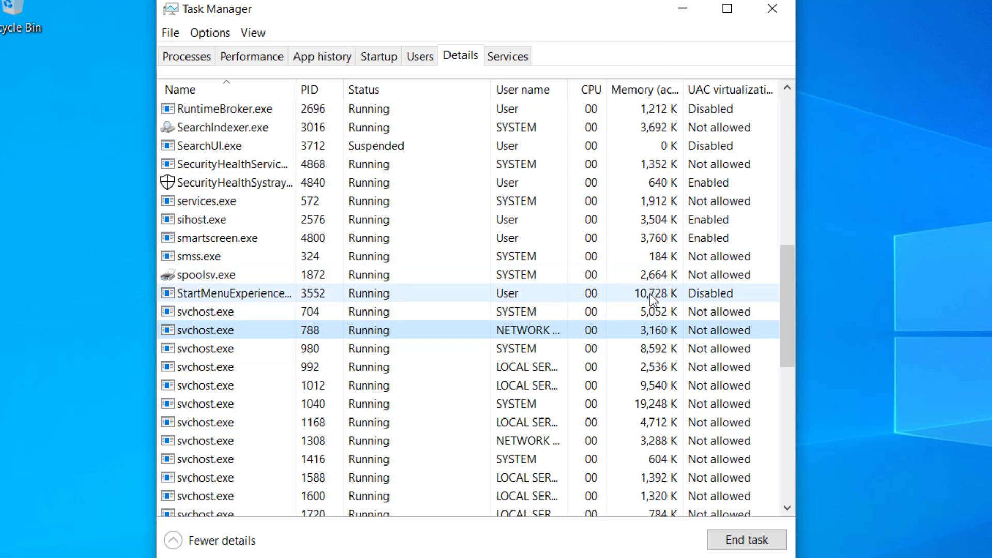
{"action": "left_click", "coordinate": [646, 405]}
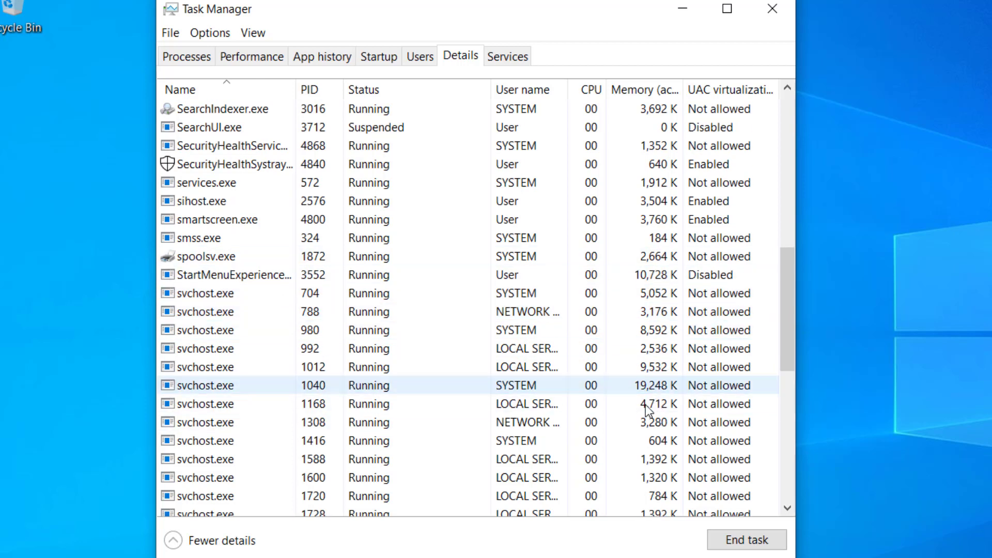
{"action": "left_click", "coordinate": [217, 349]}
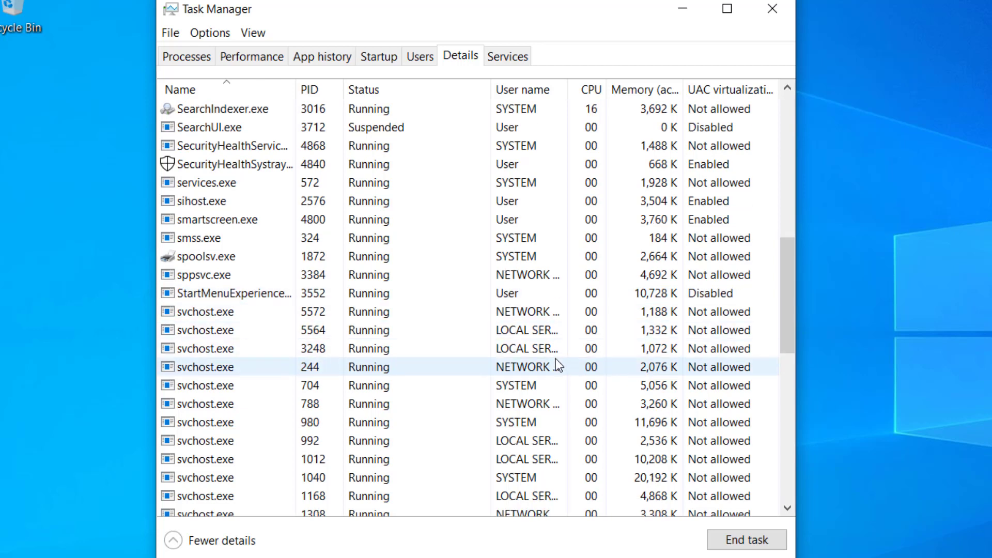
{"action": "left_click", "coordinate": [197, 310]}
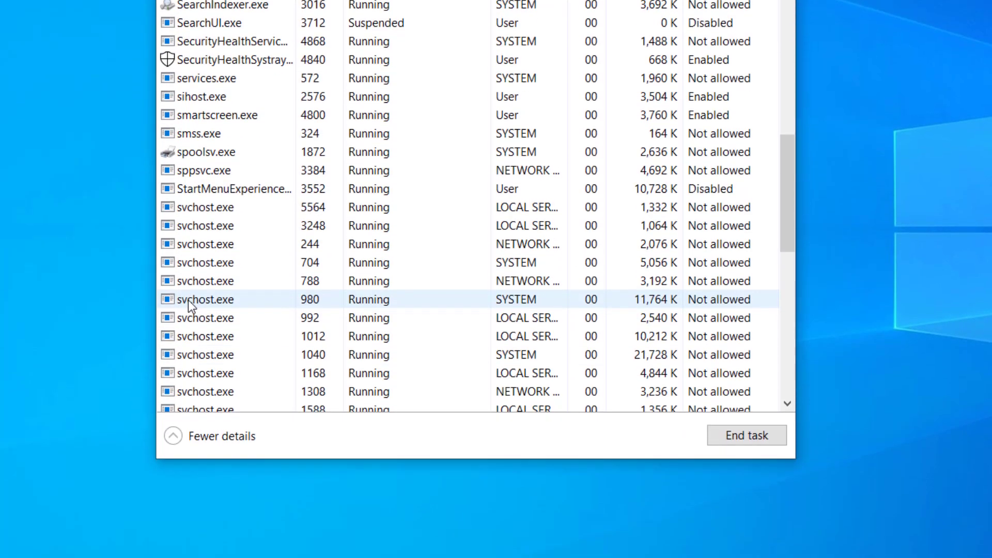
{"action": "right_click", "coordinate": [188, 405]}
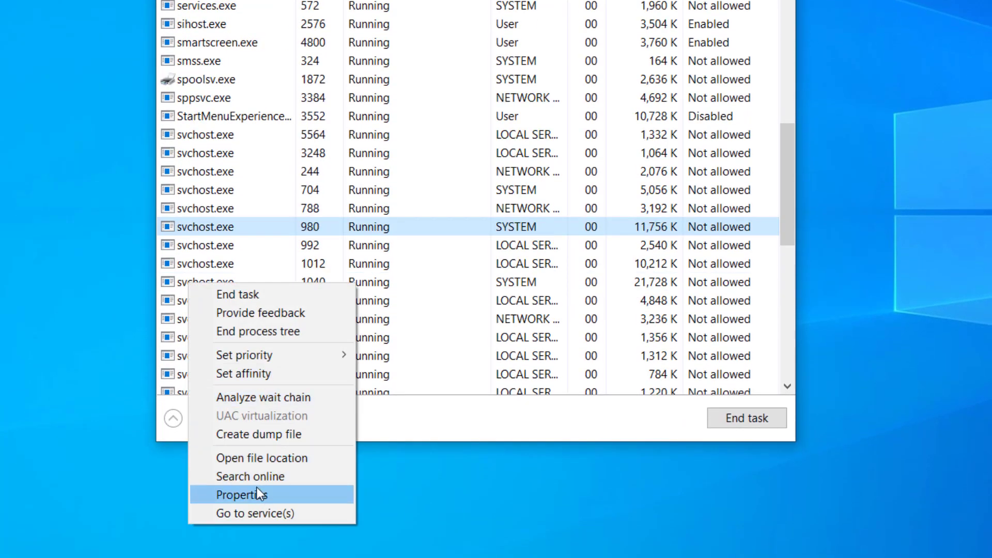
{"action": "left_click", "coordinate": [247, 512]}
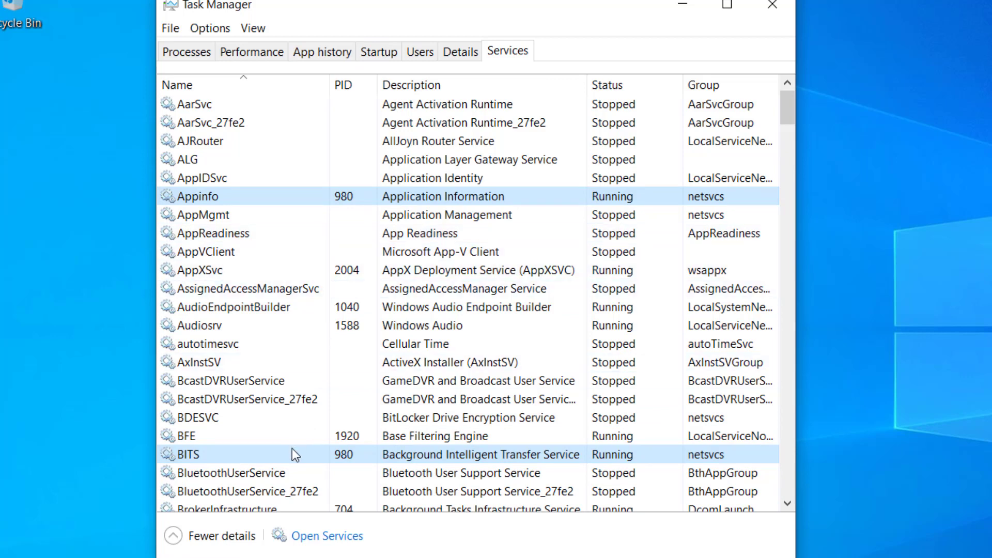
{"action": "left_click", "coordinate": [463, 55]}
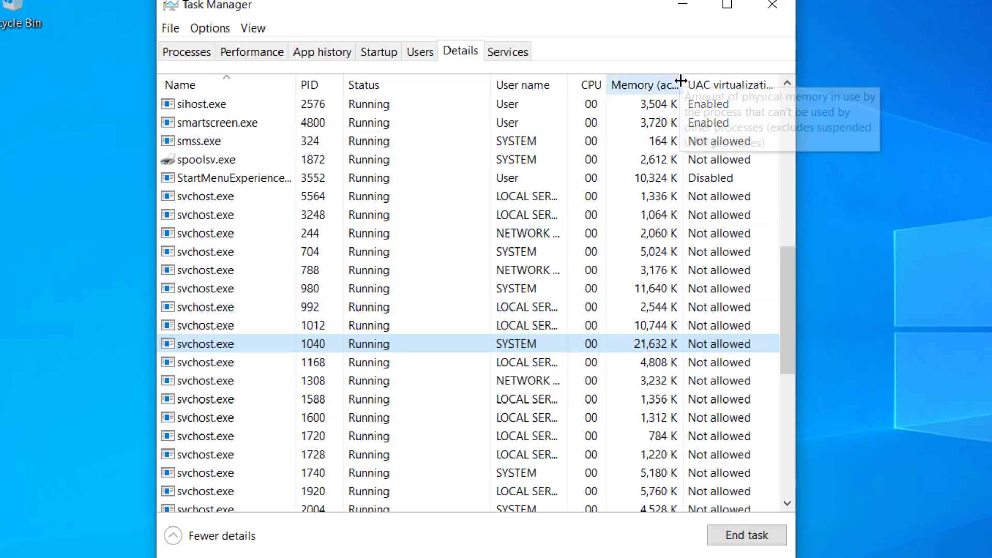
Enlarge the window and Memory column, then open the context menu for svchost.exe PID 1040
{"action": "left_click_drag", "start_coordinate": [796, 44], "coordinate": [824, 68]}
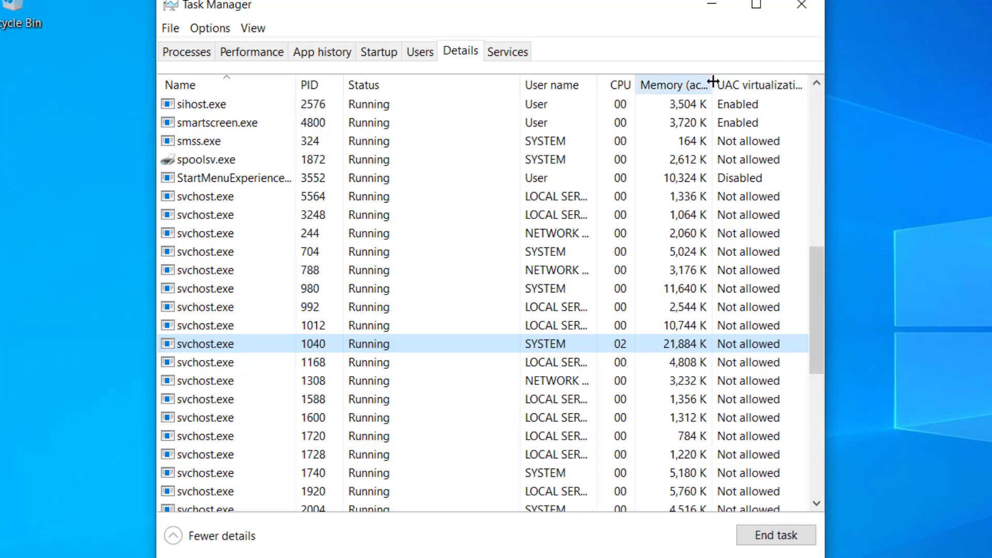
{"action": "left_click_drag", "start_coordinate": [711, 86], "coordinate": [754, 87]}
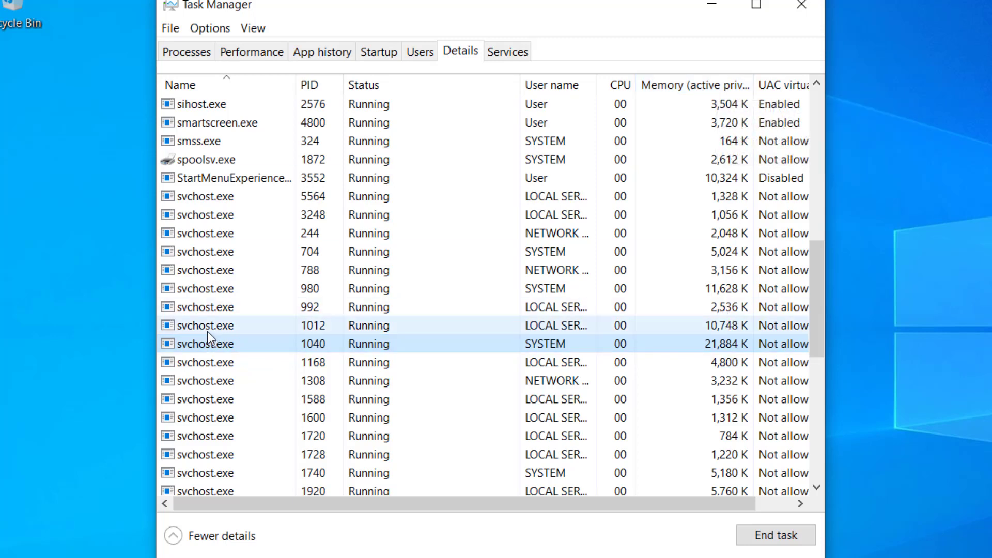
{"action": "left_click", "coordinate": [195, 362]}
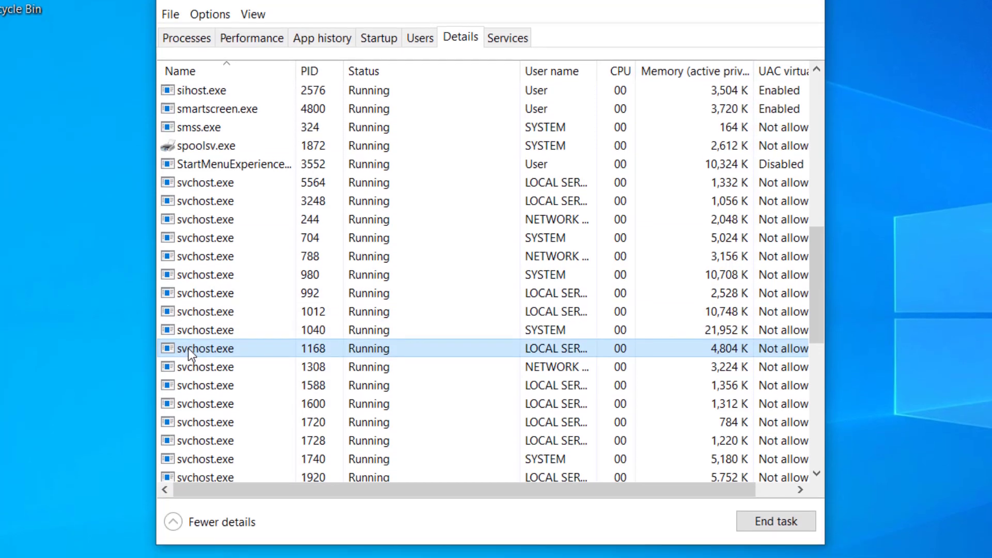
{"action": "right_click", "coordinate": [191, 344]}
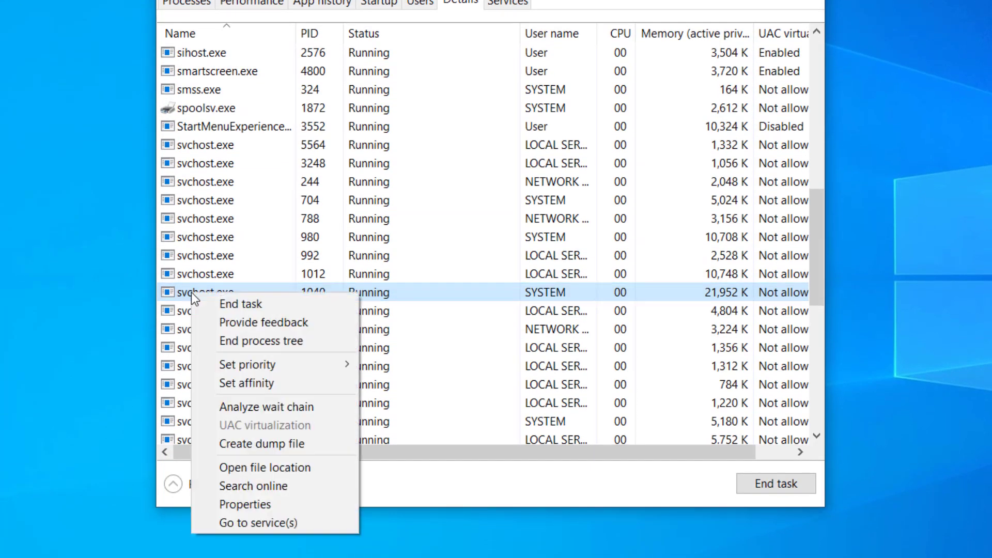
Jump to AudioEndpointBuilder, the service behind PID 1040, leave it running, and close Task Manager
{"action": "left_click", "coordinate": [245, 519]}
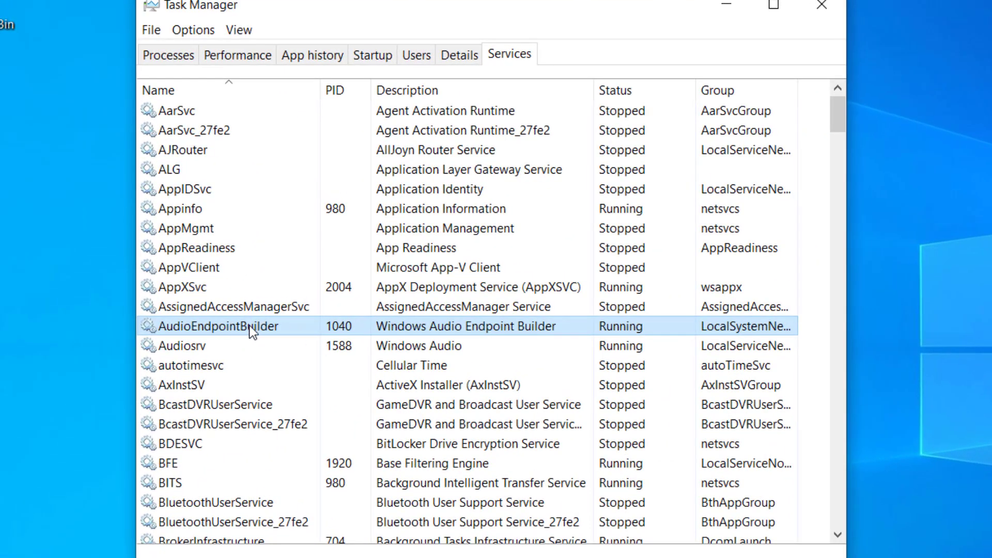
{"action": "right_click", "coordinate": [197, 326]}
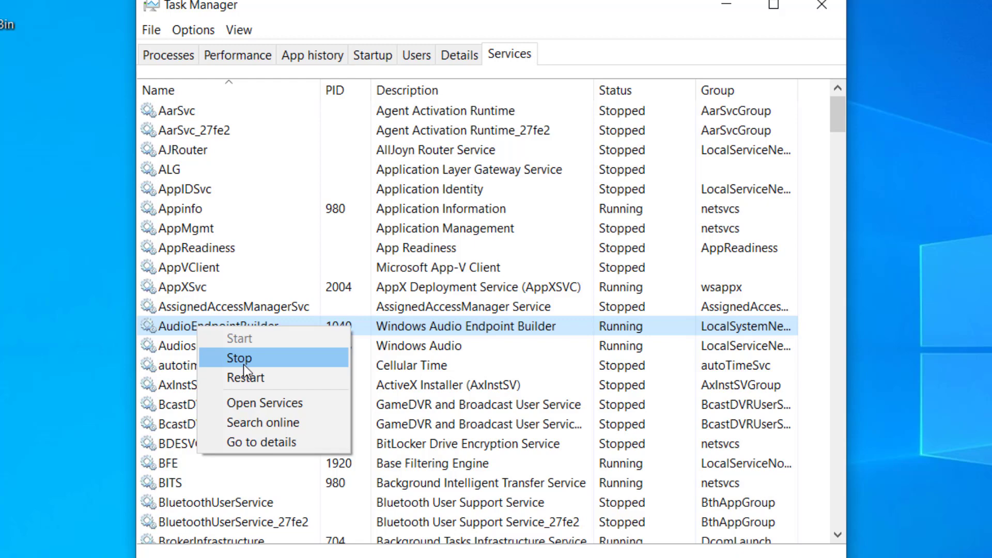
{"action": "left_click", "coordinate": [378, 321]}
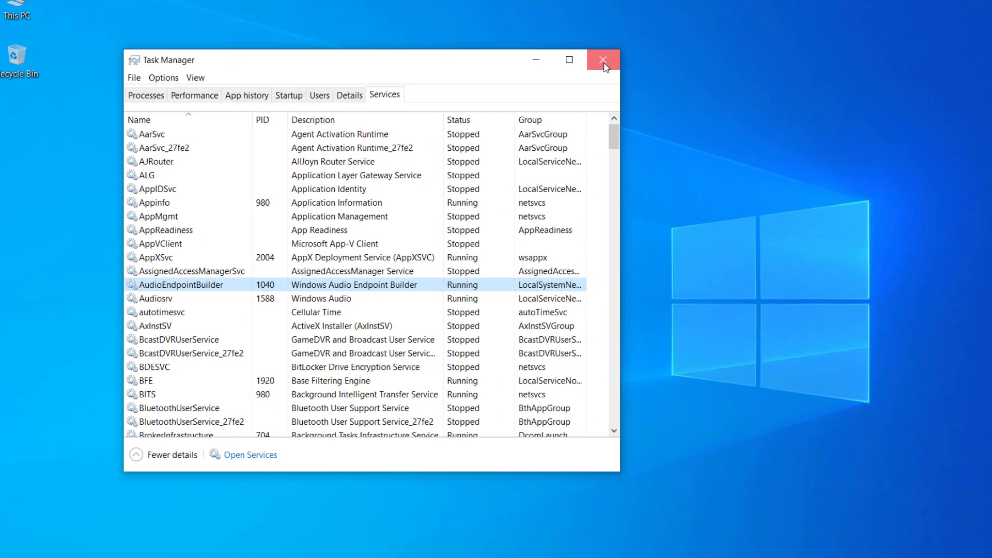
{"action": "left_click", "coordinate": [801, 11]}
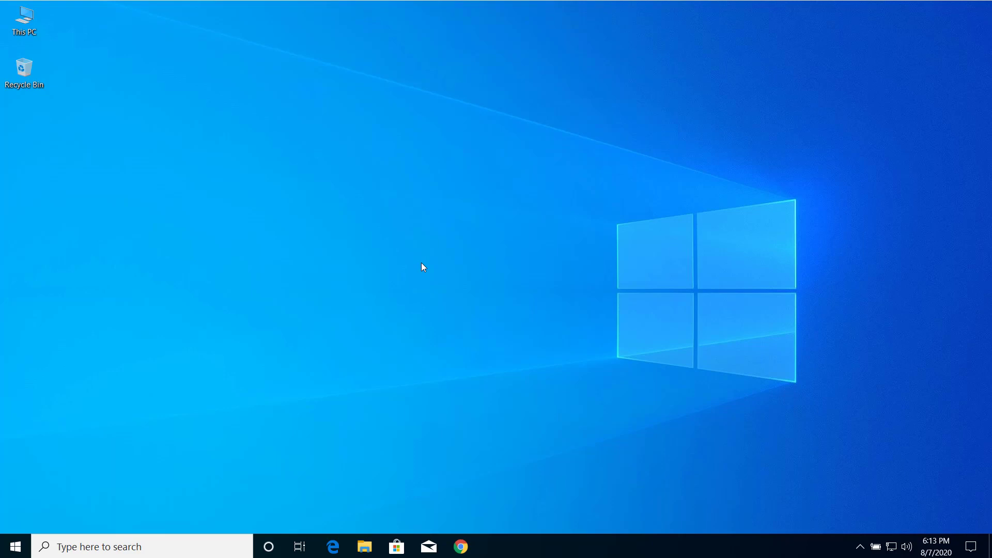
Run eventvwr and open the Application log under Windows Logs, showing 893 events
{"action": "key", "text": "super+r"}
{"action": "key", "text": "BackSpace"}
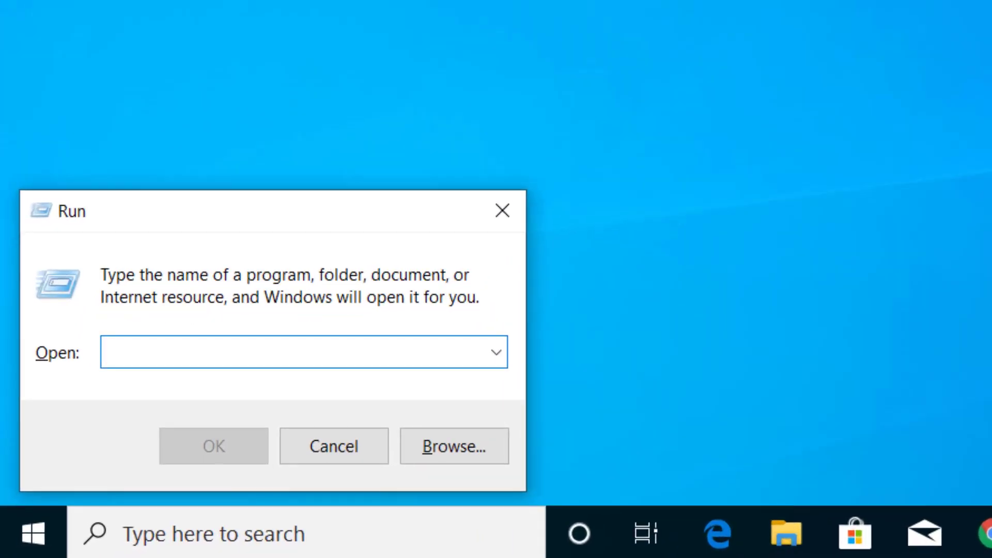
{"action": "type", "text": "ev"}
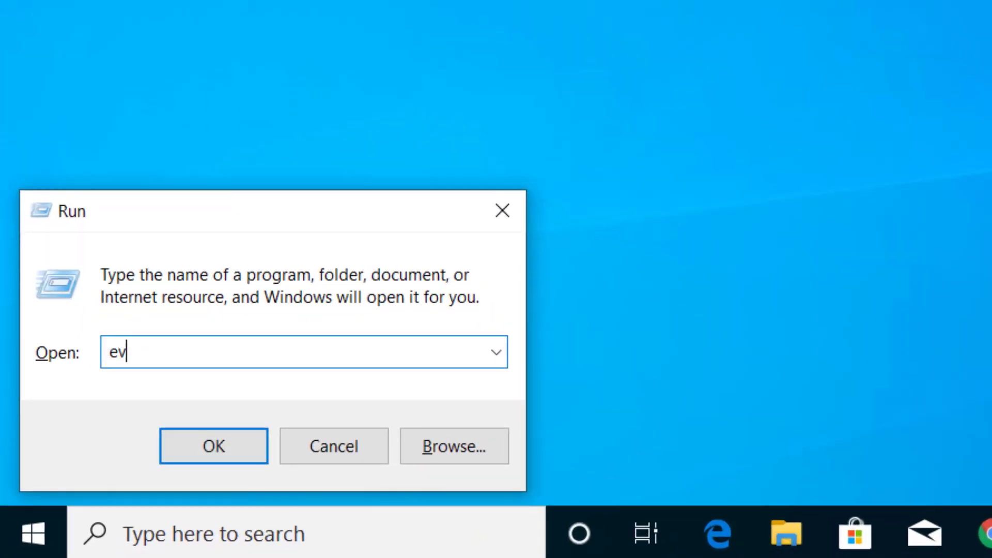
{"action": "type", "text": "entvwr"}
{"action": "left_click", "coordinate": [248, 447]}
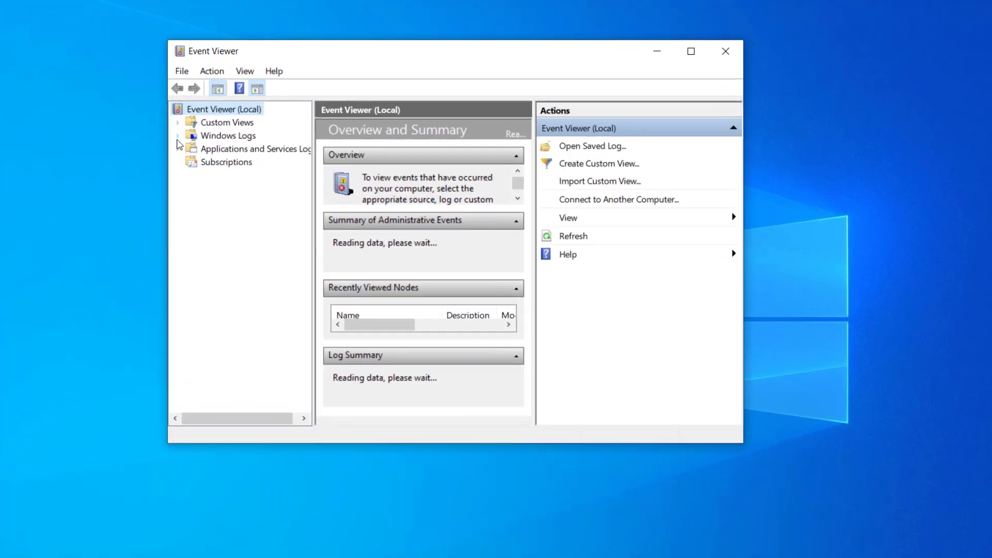
{"action": "left_click", "coordinate": [204, 131]}
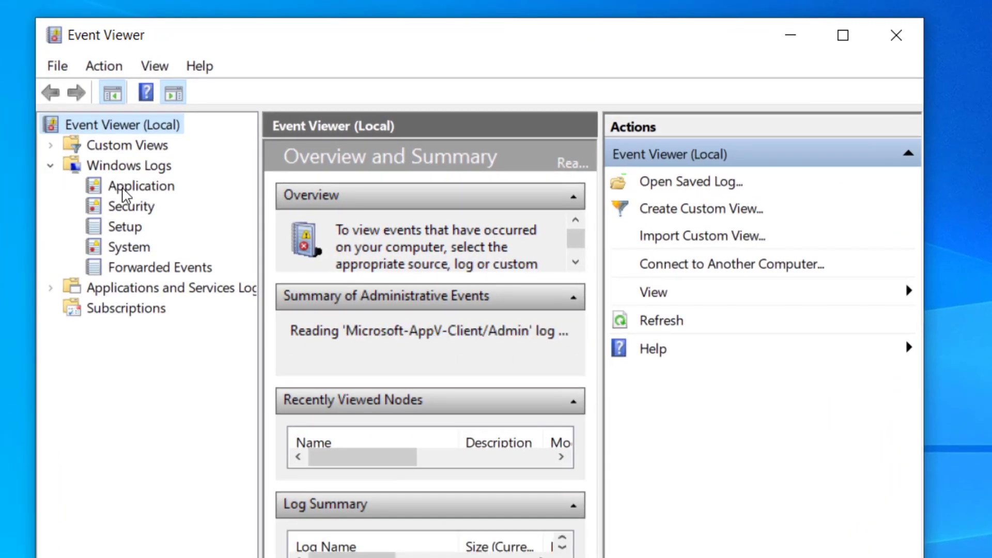
{"action": "left_click", "coordinate": [123, 192]}
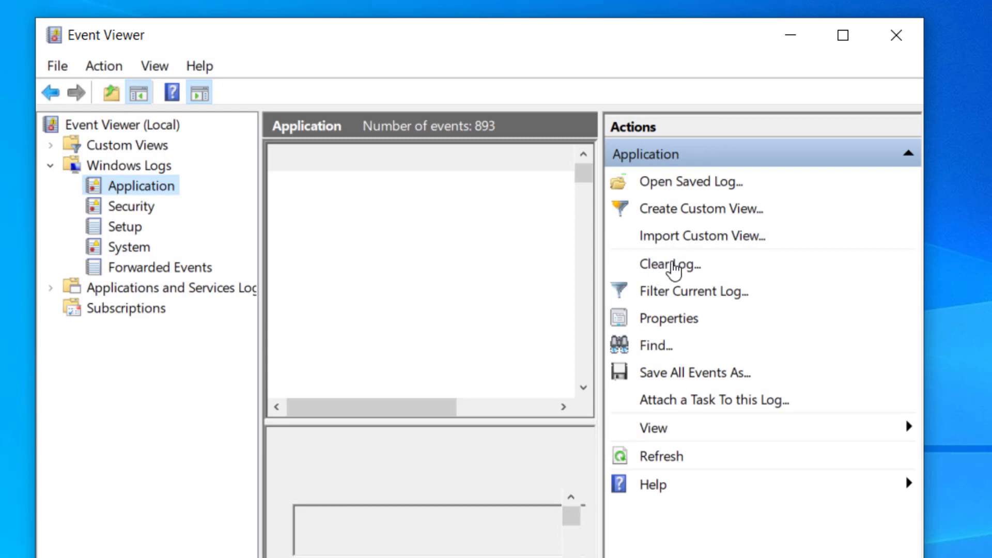
Clear the Application and Security logs without saving them
{"action": "left_click", "coordinate": [669, 266]}
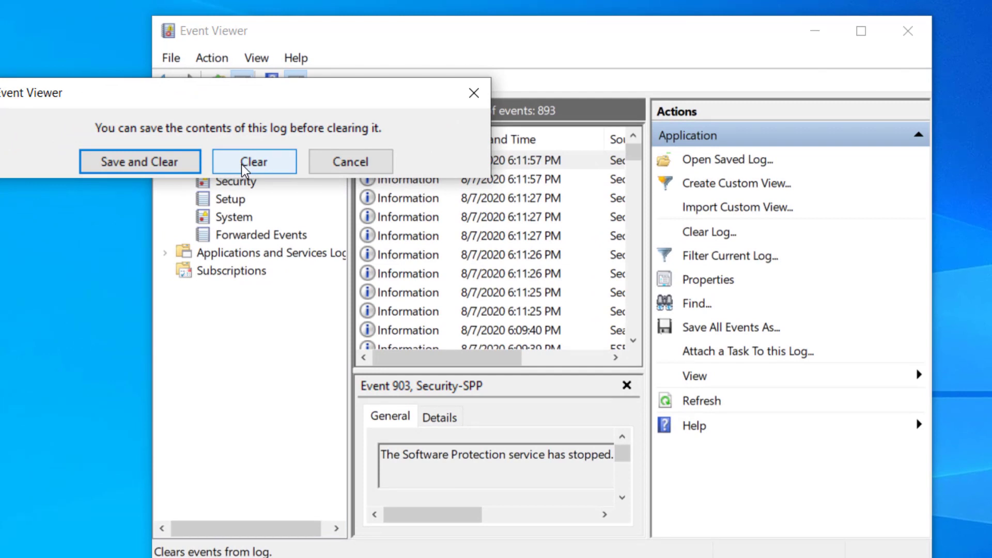
{"action": "left_click", "coordinate": [243, 166]}
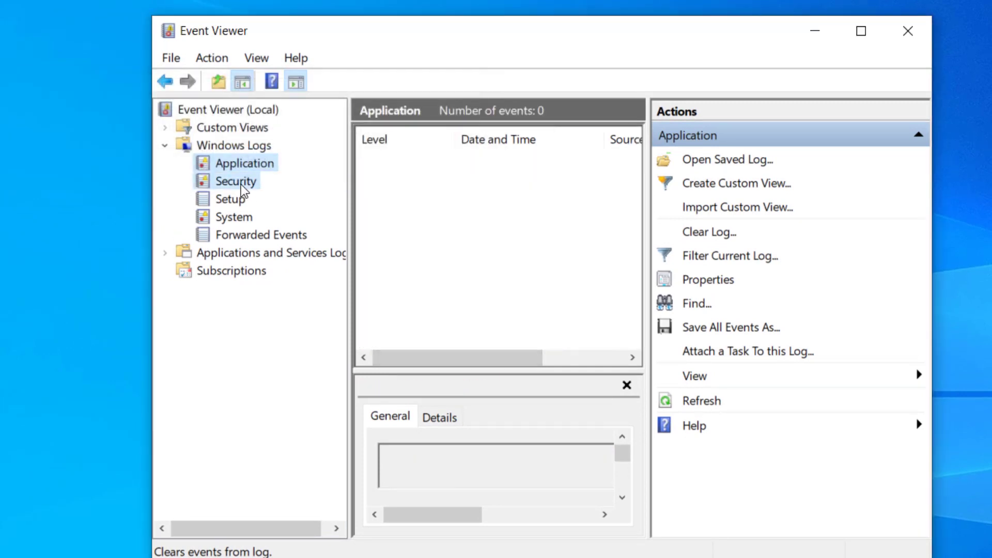
{"action": "left_click", "coordinate": [241, 184]}
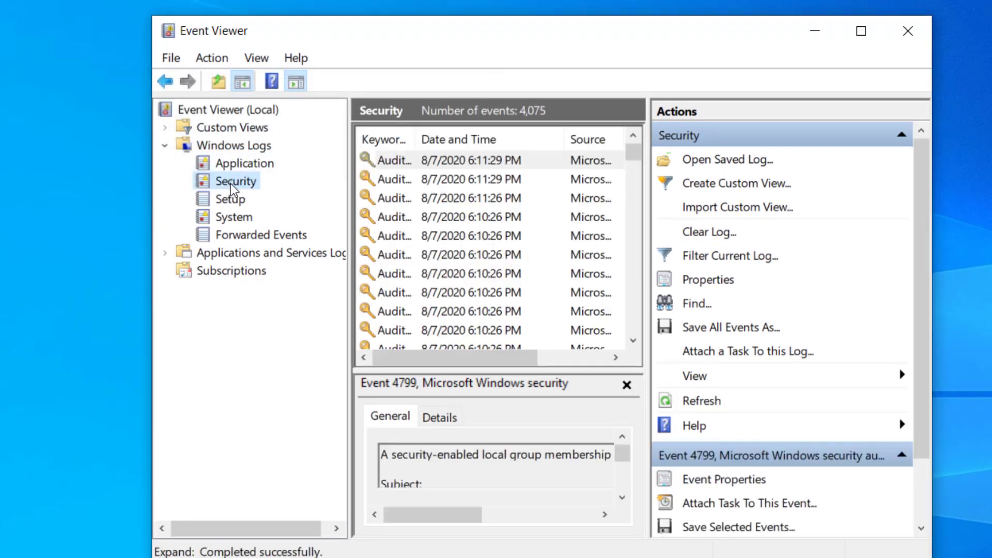
{"action": "left_click", "coordinate": [702, 234]}
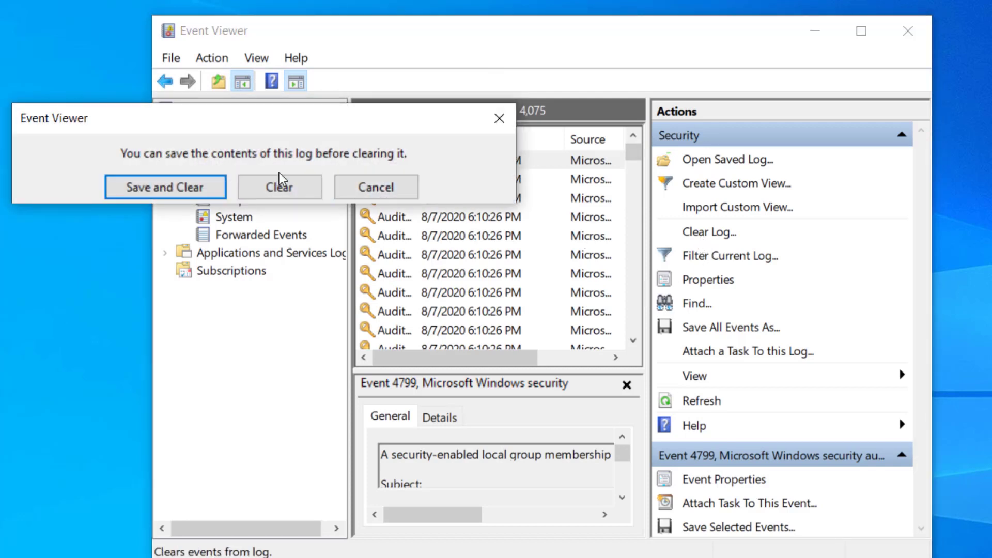
{"action": "left_click", "coordinate": [278, 179]}
Clear the Setup, System and Forwarded Events logs without saving them
{"action": "left_click", "coordinate": [238, 200]}
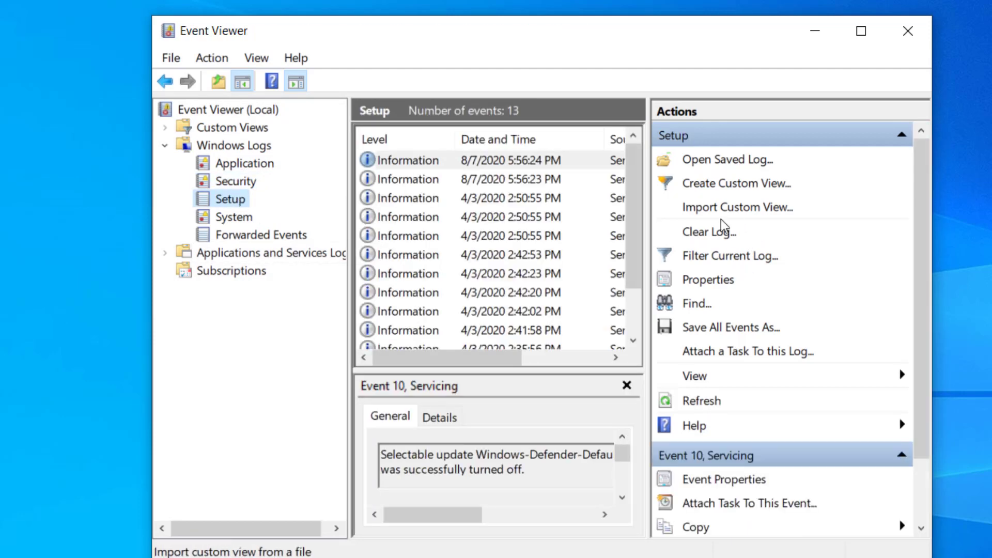
{"action": "left_click", "coordinate": [709, 232]}
{"action": "left_click", "coordinate": [327, 217]}
{"action": "left_click", "coordinate": [233, 217]}
{"action": "left_click", "coordinate": [709, 233]}
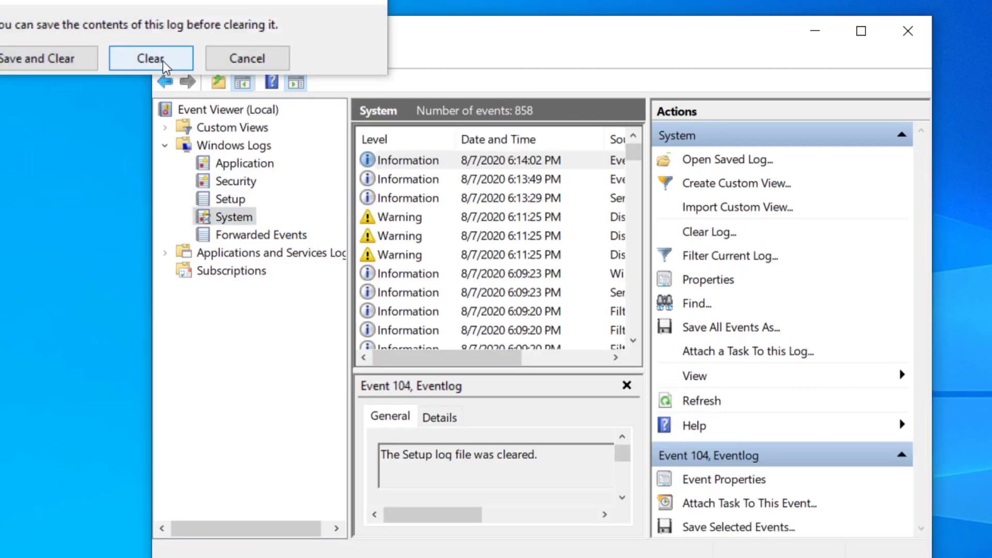
{"action": "left_click", "coordinate": [149, 60]}
{"action": "left_click", "coordinate": [261, 234]}
{"action": "left_click", "coordinate": [709, 232]}
{"action": "left_click", "coordinate": [172, 83]}
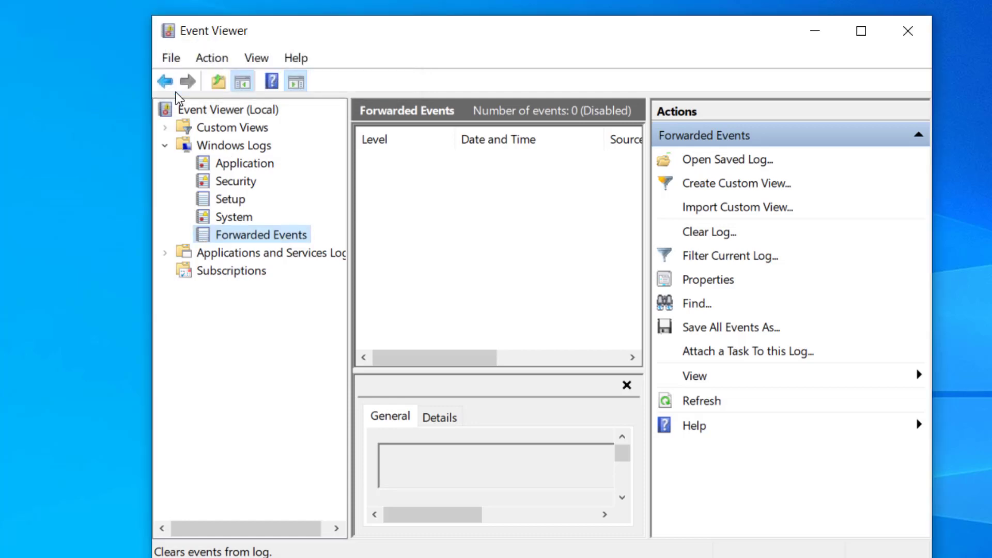
Close Event Viewer, disable Microsoft OneDrive in Task Manager's Startup list, and close Task Manager
{"action": "left_click", "coordinate": [908, 30]}
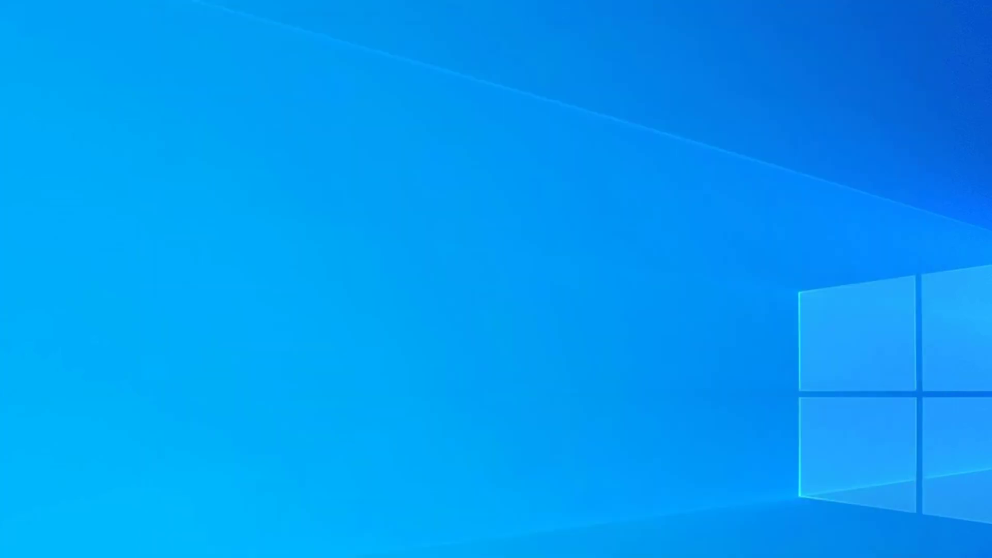
{"action": "right_click", "coordinate": [558, 547]}
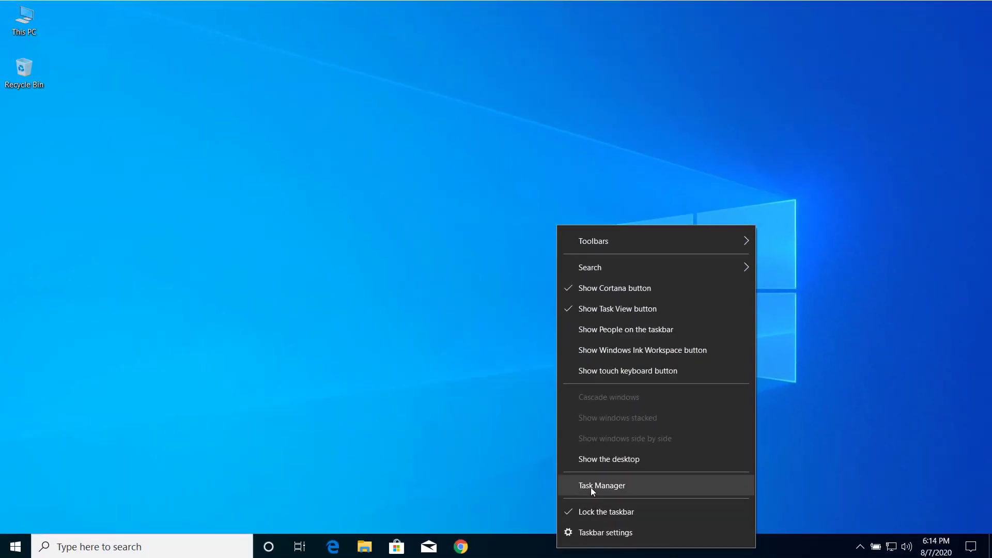
{"action": "left_click", "coordinate": [590, 488]}
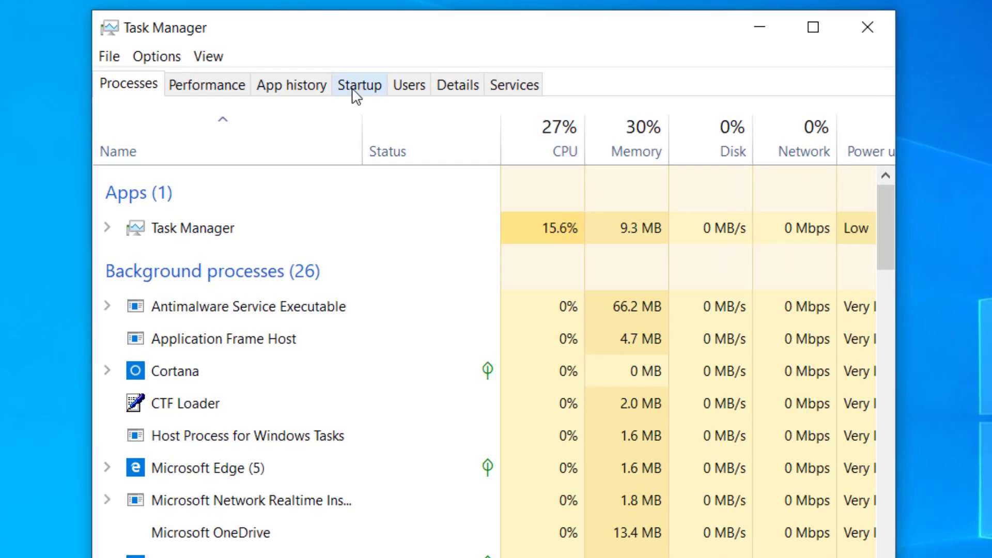
{"action": "left_click", "coordinate": [354, 87]}
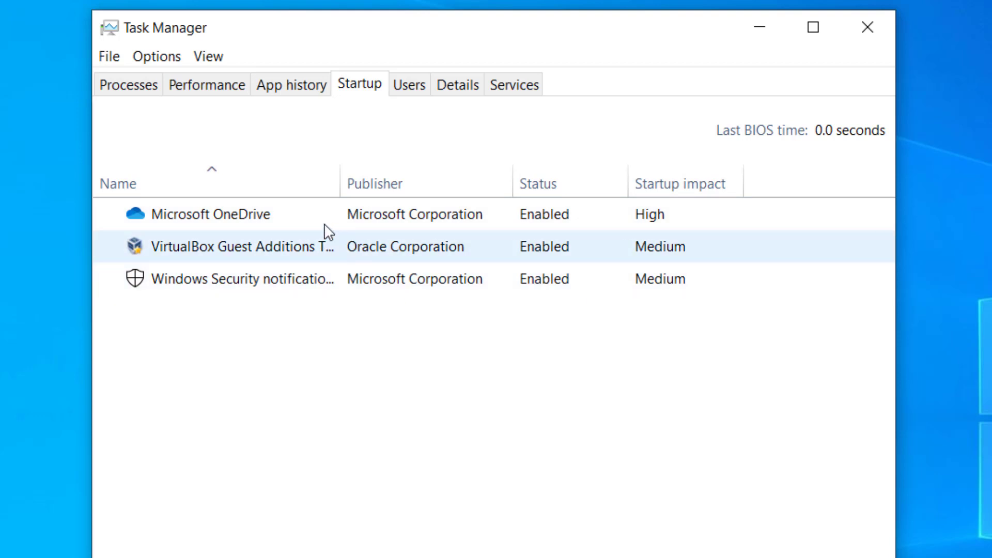
{"action": "left_click", "coordinate": [262, 215]}
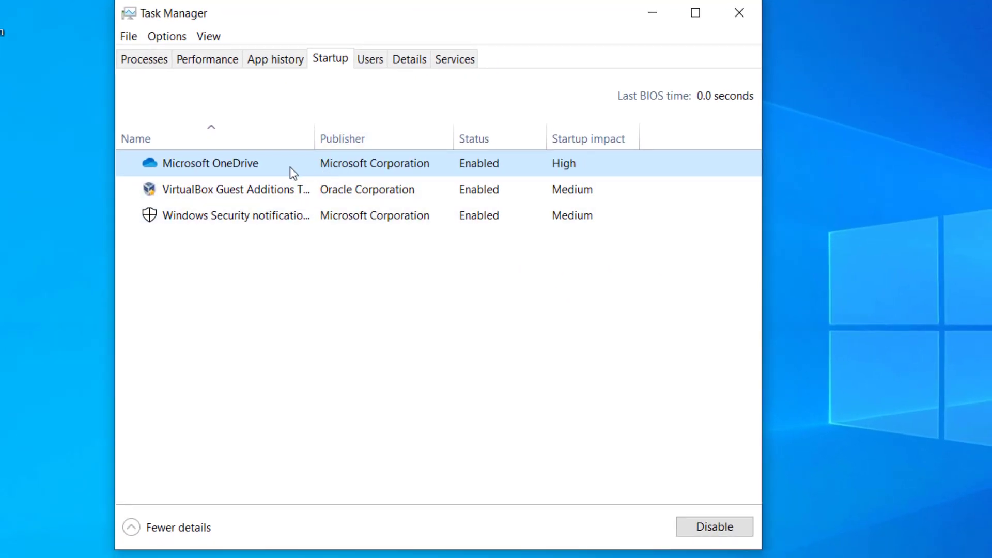
{"action": "left_click", "coordinate": [699, 519]}
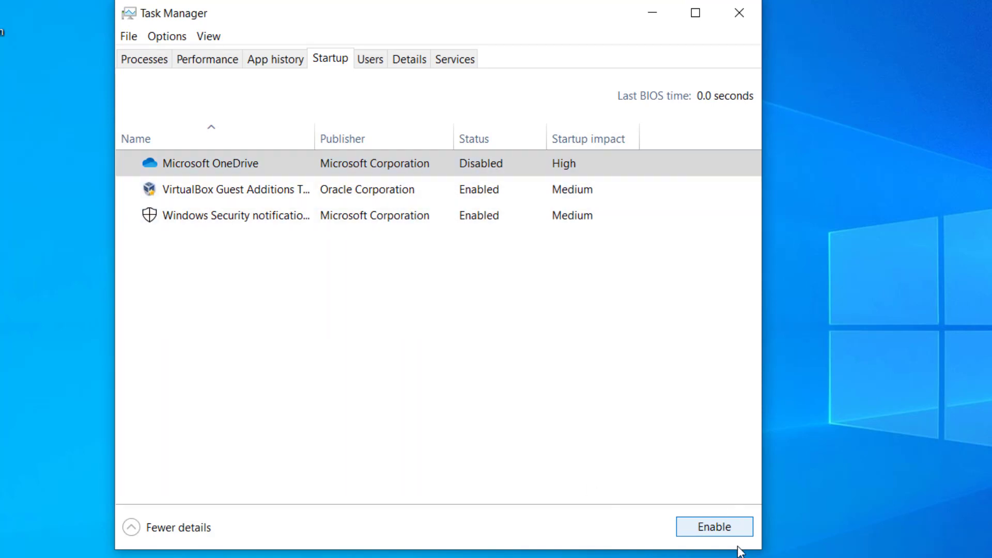
{"action": "left_click", "coordinate": [739, 20]}
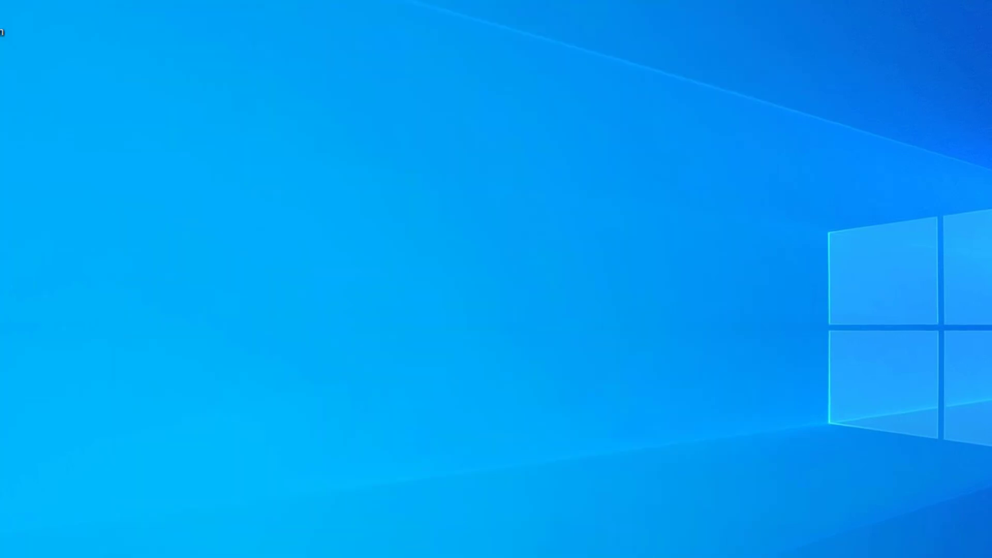
Restart Windows from the Start menu's power options
{"action": "key", "text": "super"}
{"action": "left_click", "coordinate": [23, 525]}
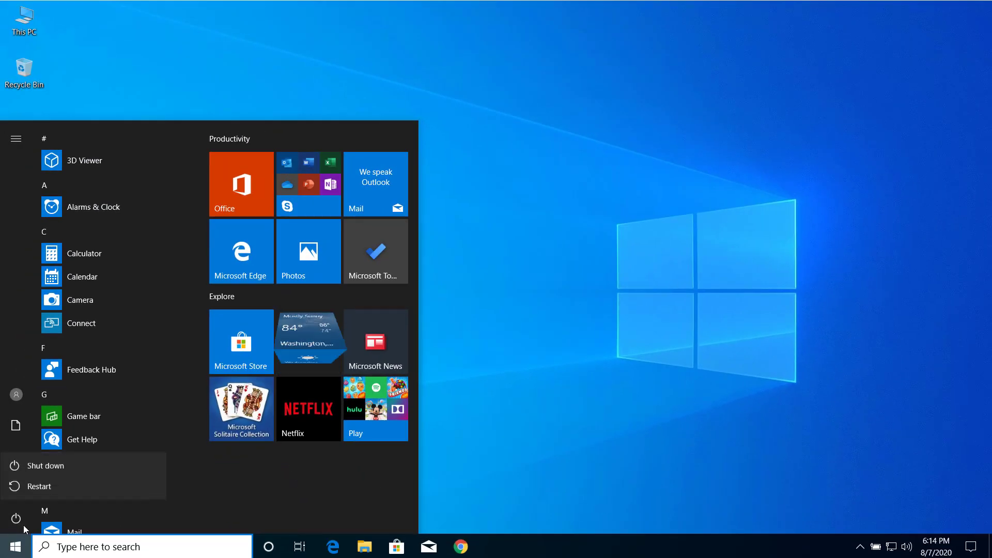
{"action": "left_click", "coordinate": [40, 491]}
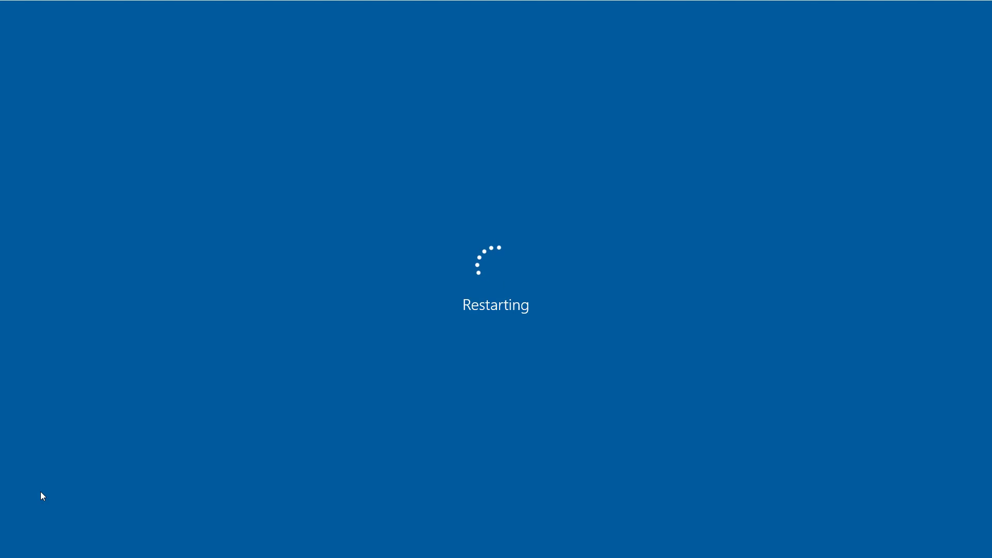